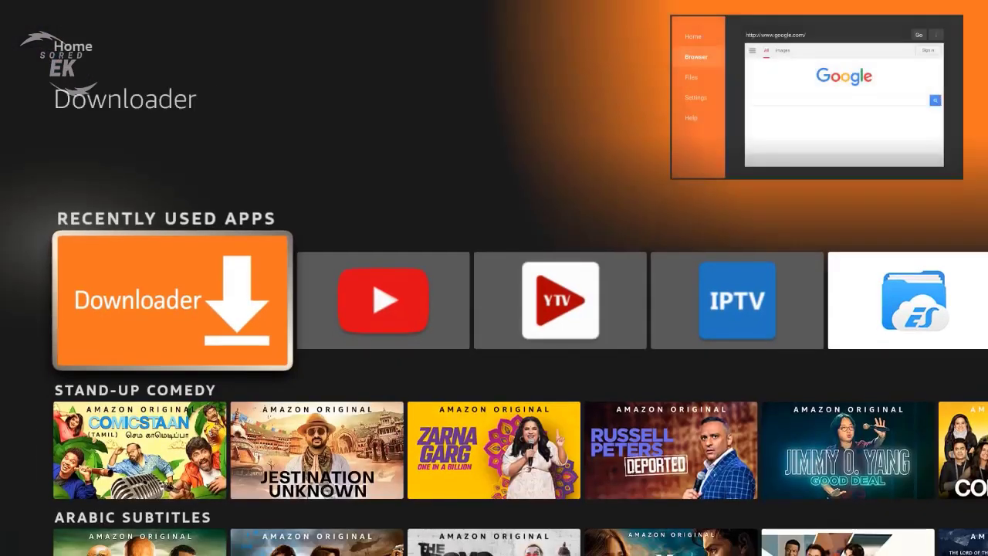
# - Look through the recently used apps to locate Downloader and ES File Explorer
pyautogui.press('Right')
pyautogui.press('Right')
pyautogui.press('Left')
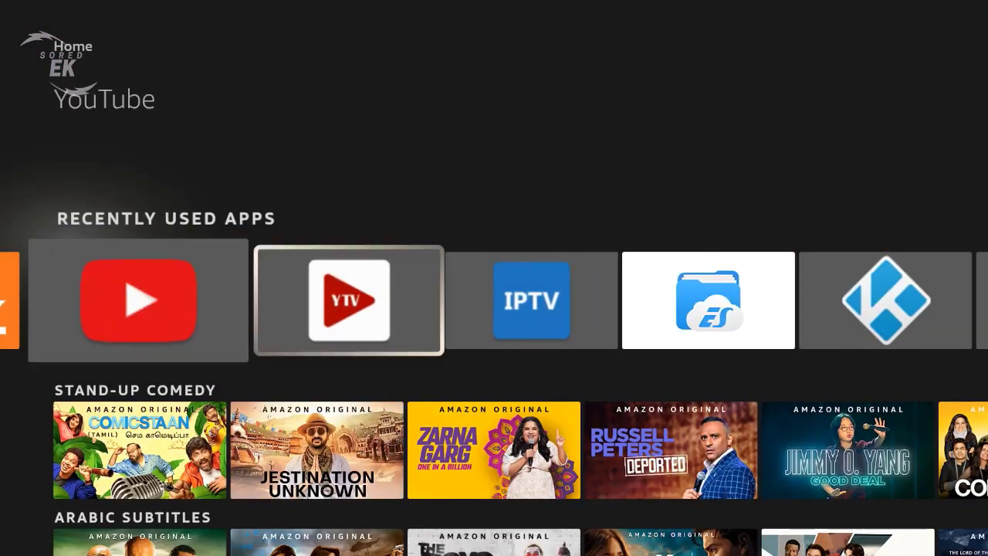
pyautogui.press('Right')
pyautogui.press('Right')
pyautogui.press('Right')
pyautogui.press('Left')
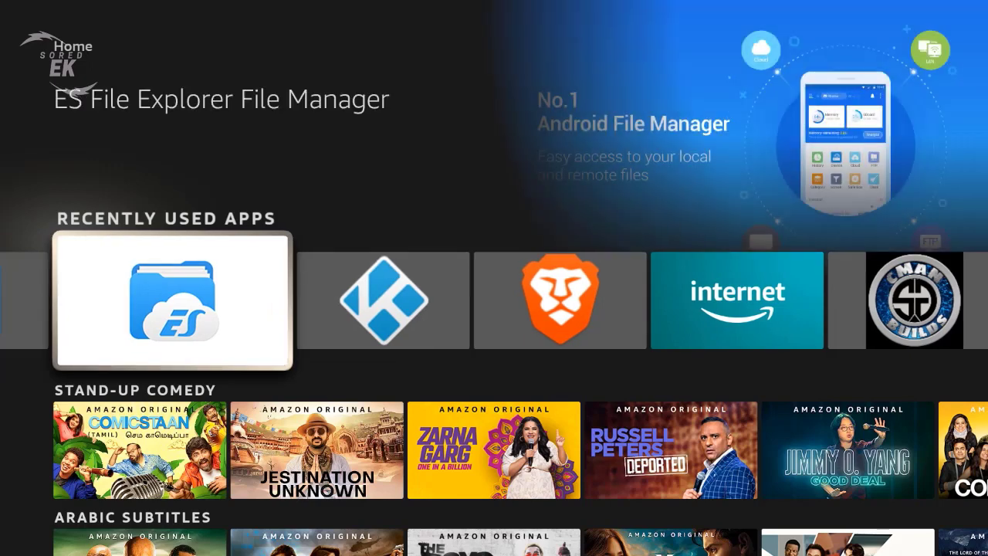
pyautogui.press('Left')
pyautogui.press('Left')
pyautogui.press('Left')
pyautogui.press('Left')
pyautogui.press('Left')
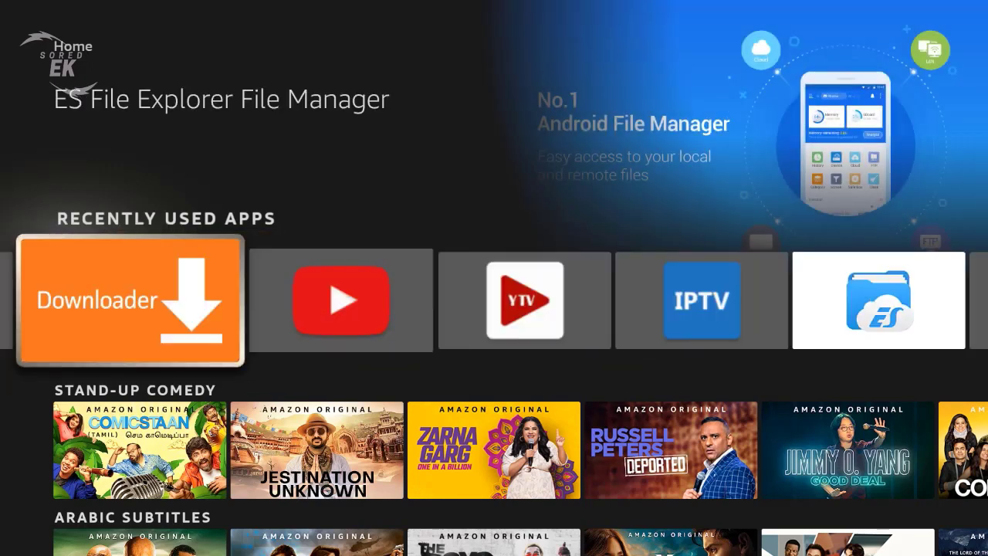
# - Open Downloader and start editing its URL or search term
pyautogui.press('Right')
pyautogui.press('Return')
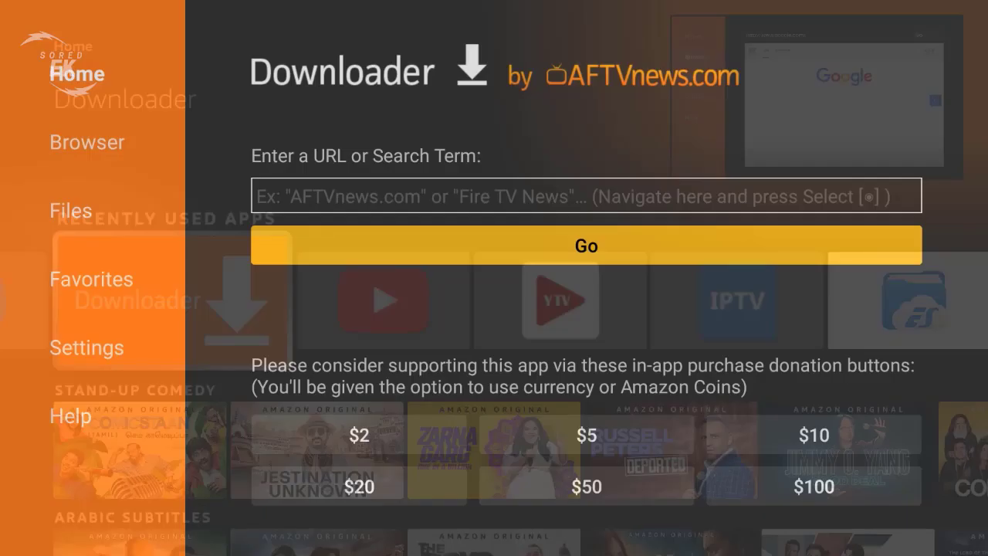
pyautogui.press('Up')
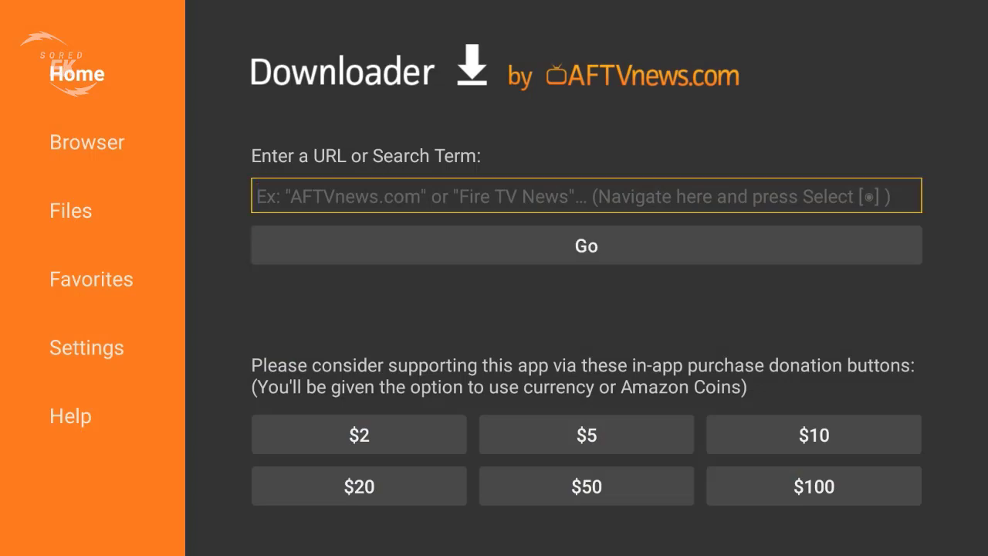
pyautogui.press('Return')
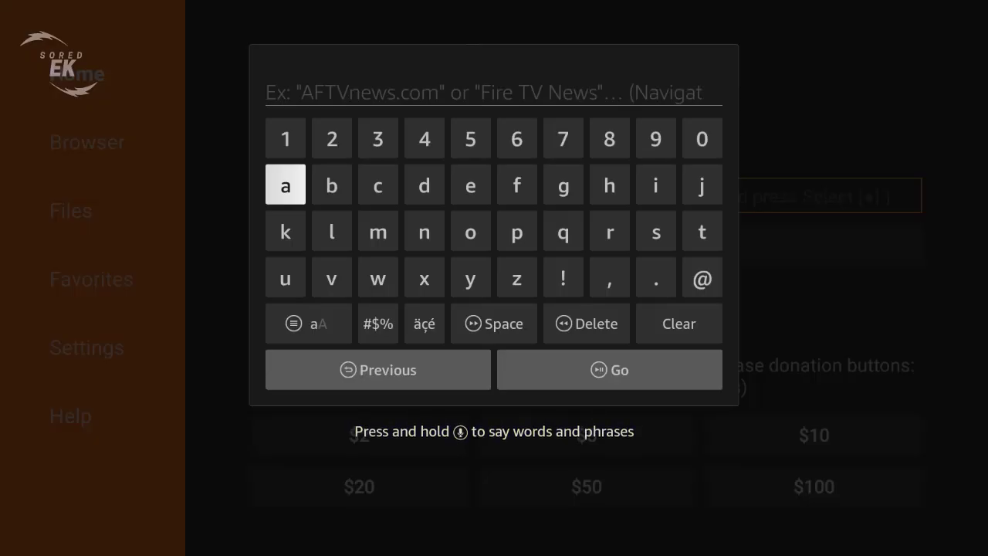
# - Enter the code 243696 as the URL or search term in Downloader
pyautogui.press('Up')
pyautogui.press('Right')
pyautogui.press('Return')
pyautogui.press('Right')
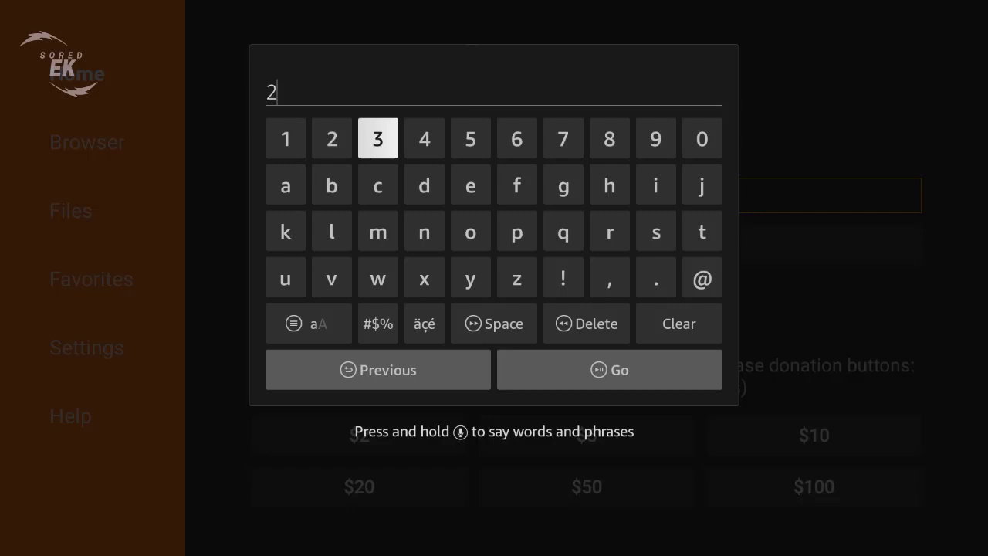
pyautogui.press('Right')
pyautogui.press('Return')
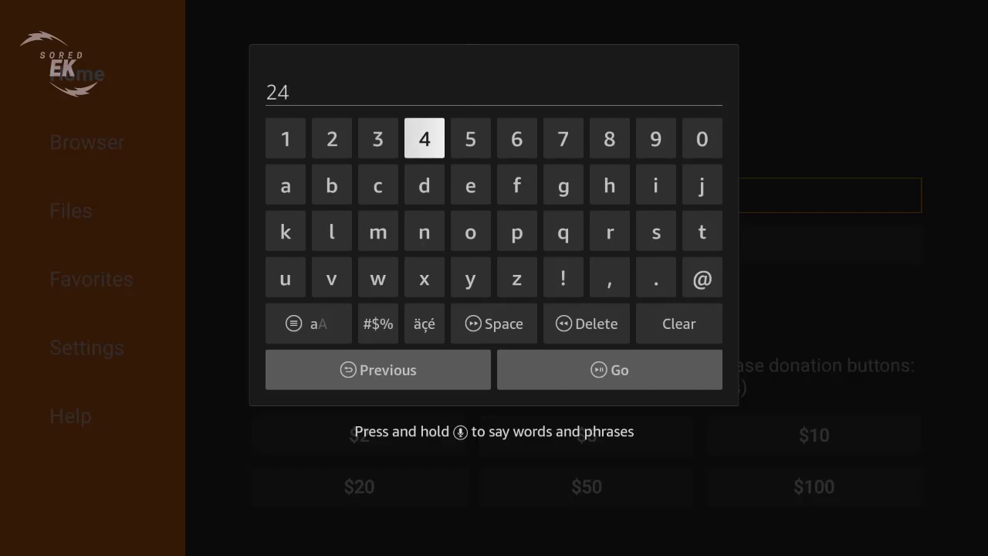
pyautogui.press('Left')
pyautogui.press('Return')
pyautogui.press('Right')
pyautogui.press('Right')
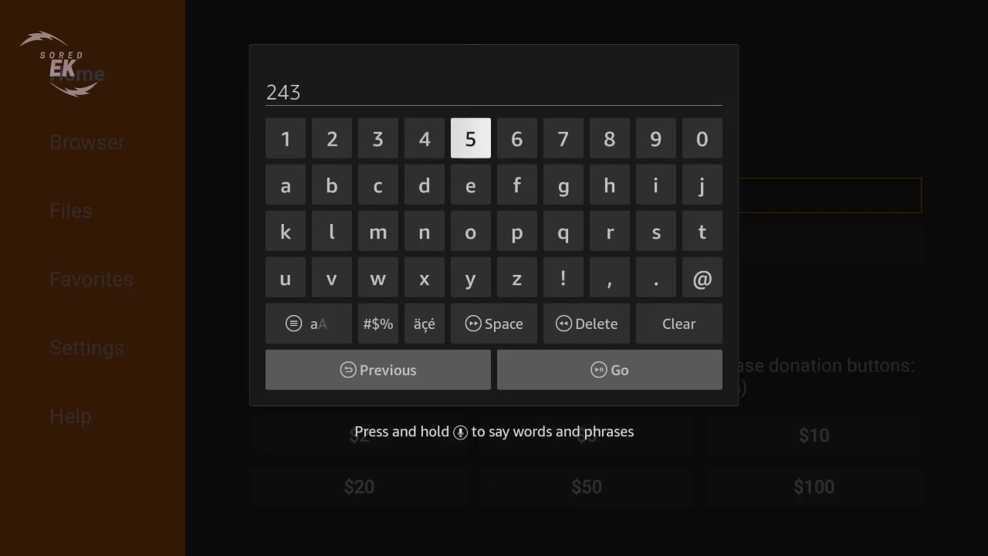
pyautogui.press('Right')
pyautogui.press('Return')
pyautogui.press('Right')
pyautogui.press('Right')
pyautogui.press('Right')
pyautogui.press('Return')
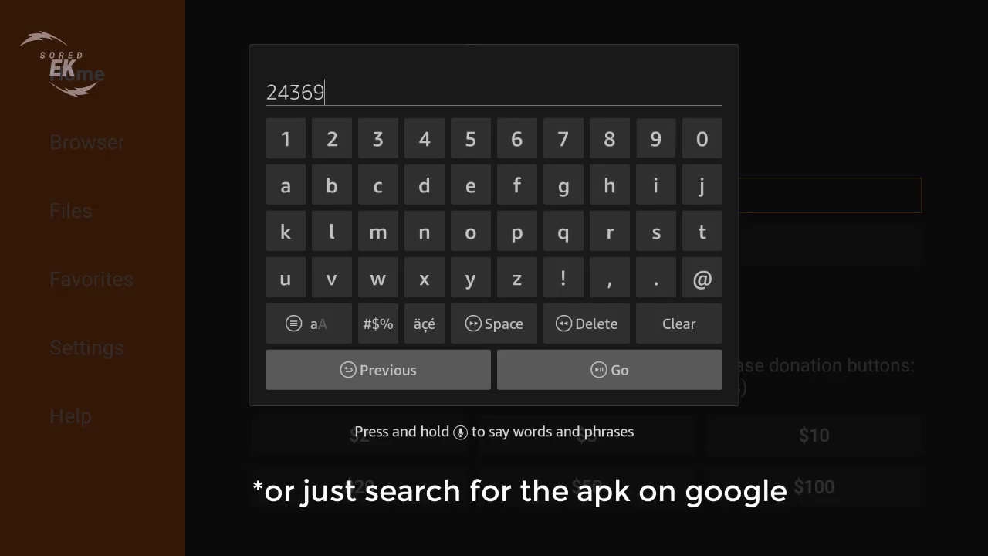
pyautogui.press('Left')
pyautogui.press('Left')
pyautogui.press('Left')
pyautogui.press('Return')
# - Submit the entered code to load its web page in the Downloader browser
pyautogui.press('Down')
pyautogui.press('Down')
pyautogui.press('Down')
pyautogui.press('Down')
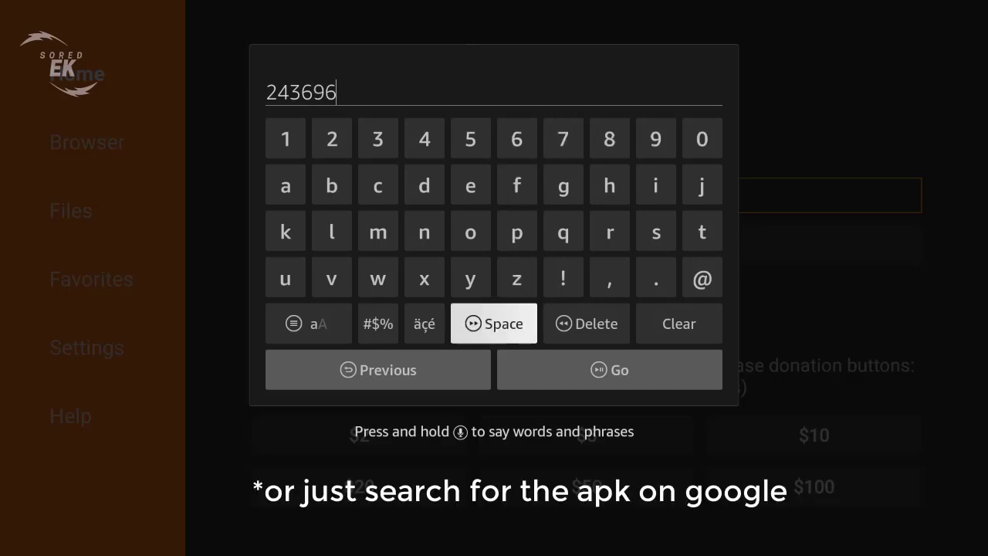
pyautogui.press('Down')
pyautogui.press('Right')
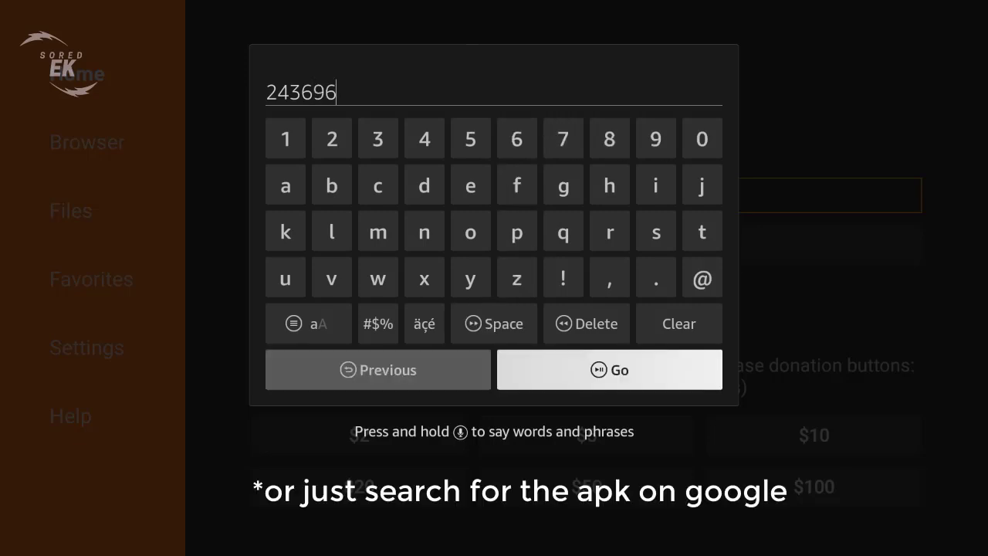
pyautogui.press('Return')
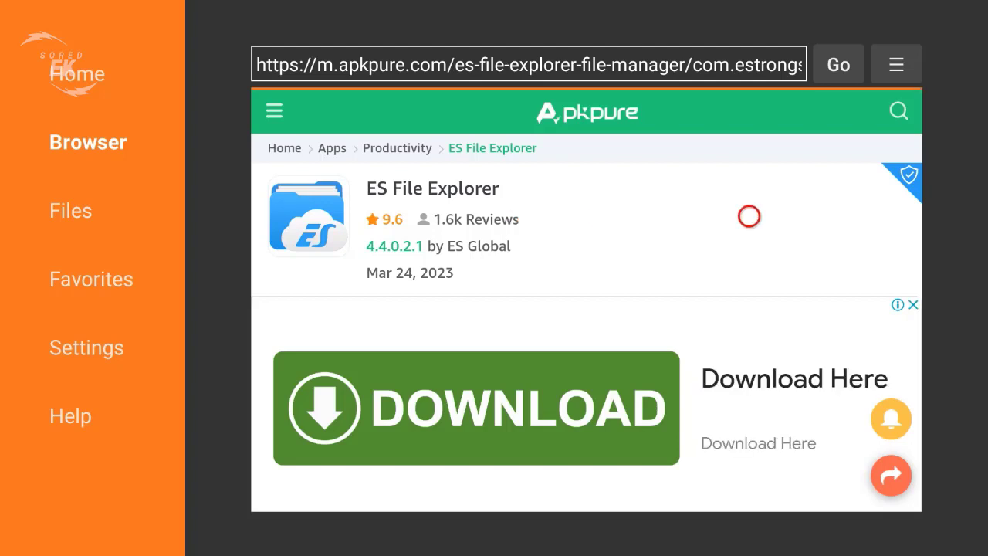
# - Download the 52.9 MB ES File Explorer APK from APKPure, closing the pop-up ad on the way
pyautogui.scroll(-5, 748, 490)
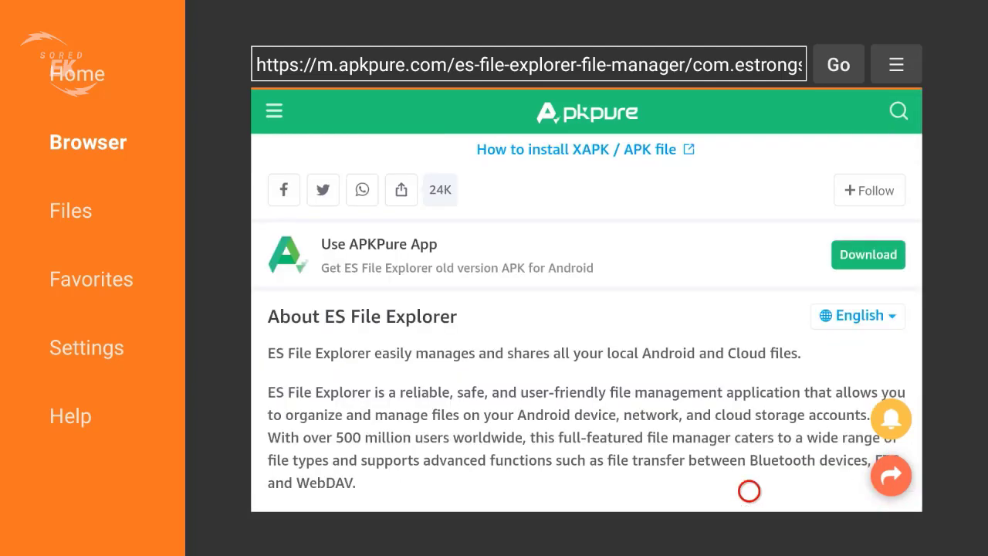
pyautogui.scroll(3, 748, 105)
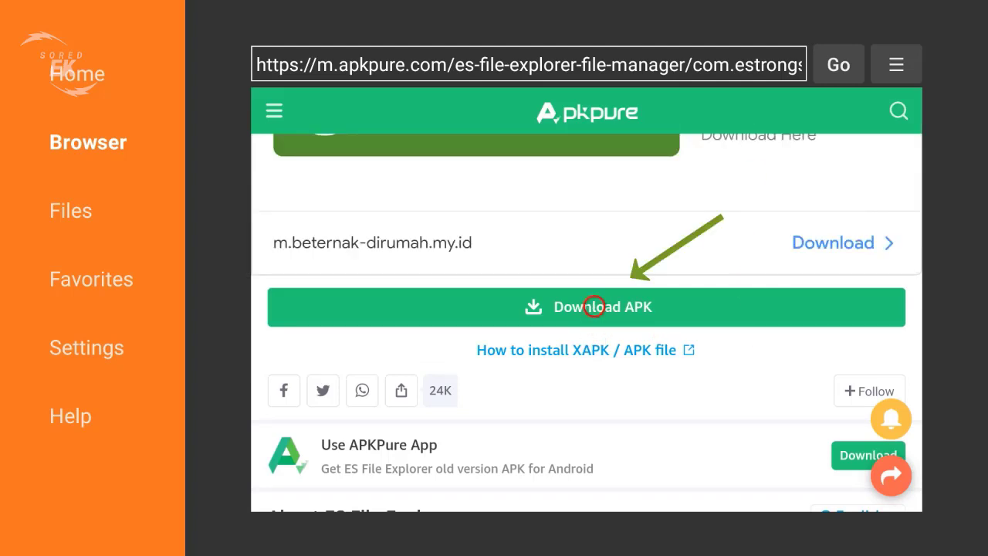
pyautogui.click(594, 306)
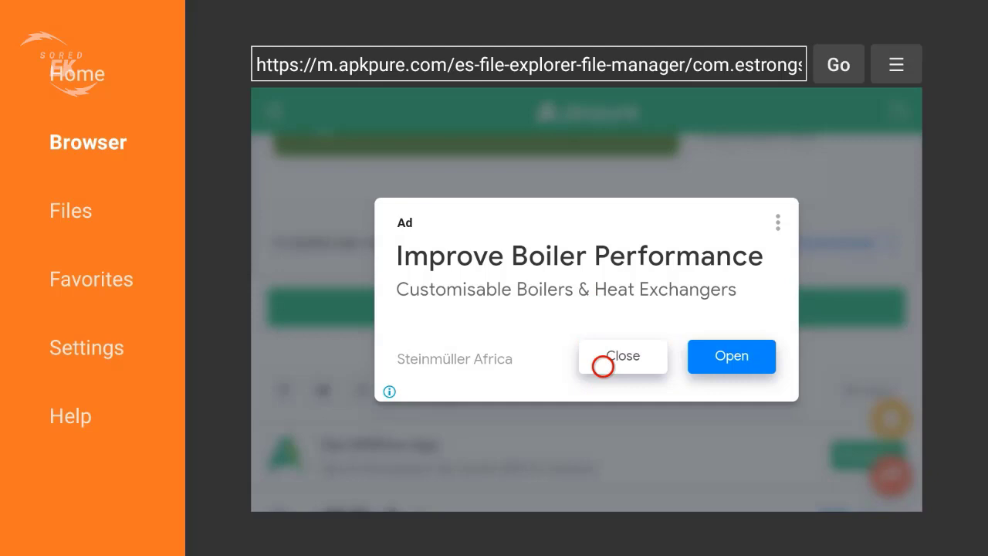
pyautogui.click(603, 366)
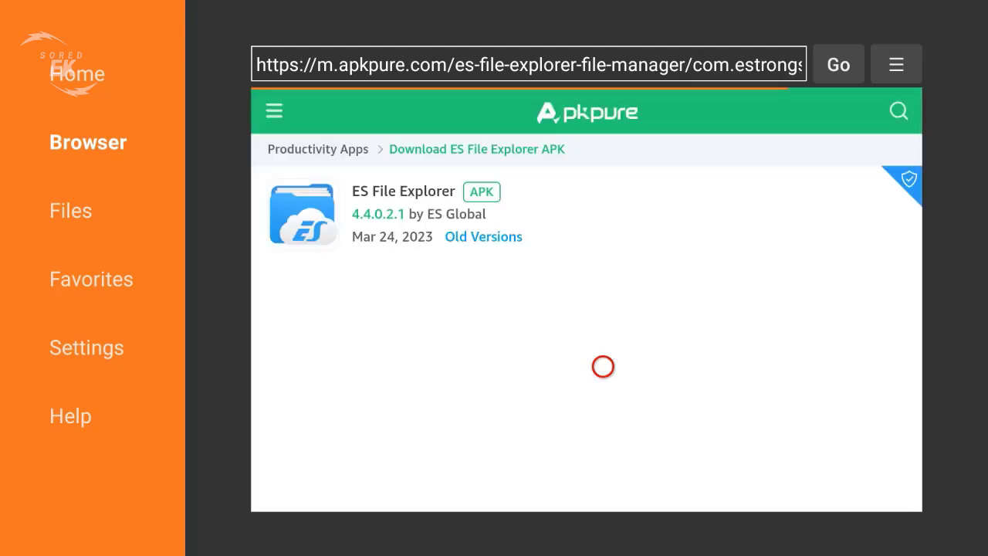
pyautogui.scroll(-3, 603, 436)
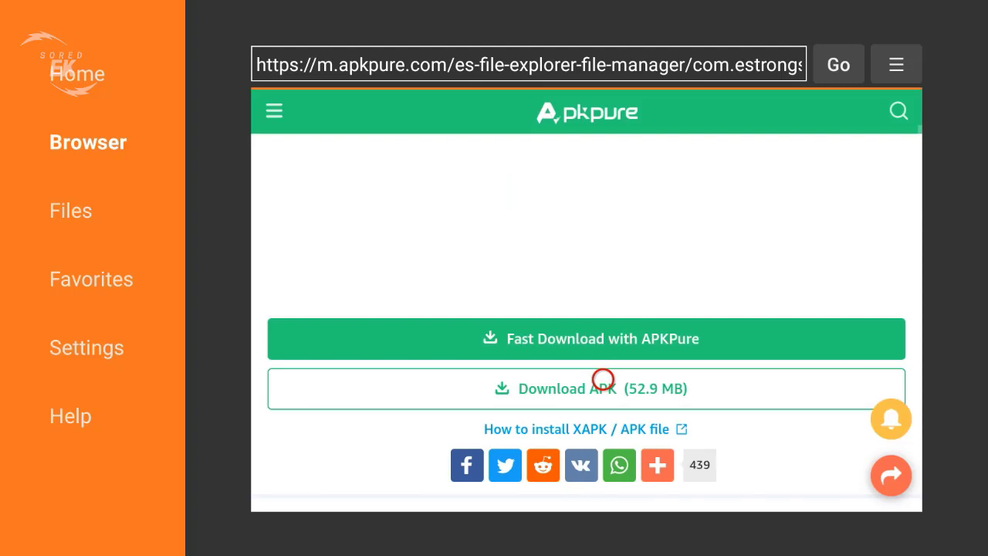
pyautogui.click(603, 379)
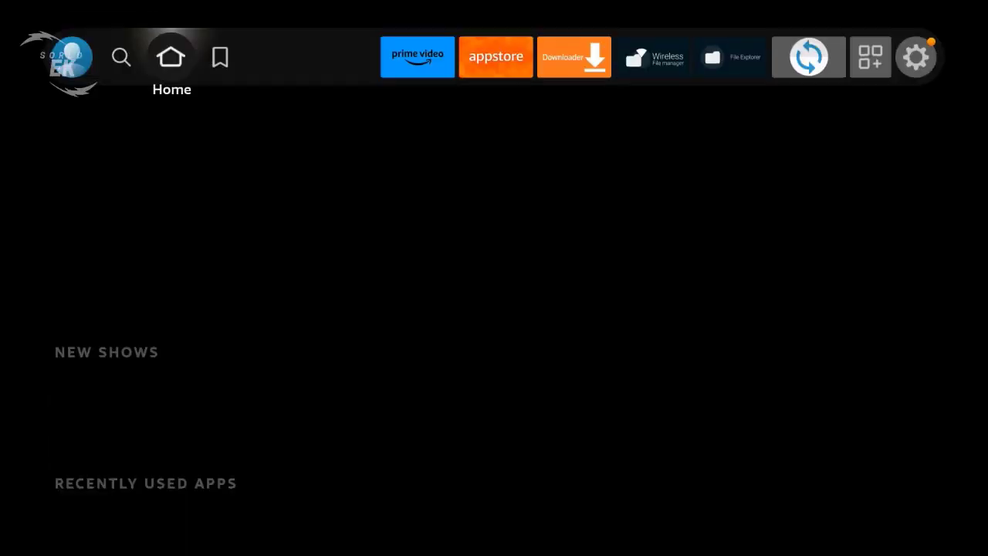
# - Open ES File Explorer from the recently used apps on the Fire TV home screen
pyautogui.press('Down')
pyautogui.press('Down')
pyautogui.press('Right')
pyautogui.press('Right')
pyautogui.press('Right')
pyautogui.press('Right')
pyautogui.press('Right')
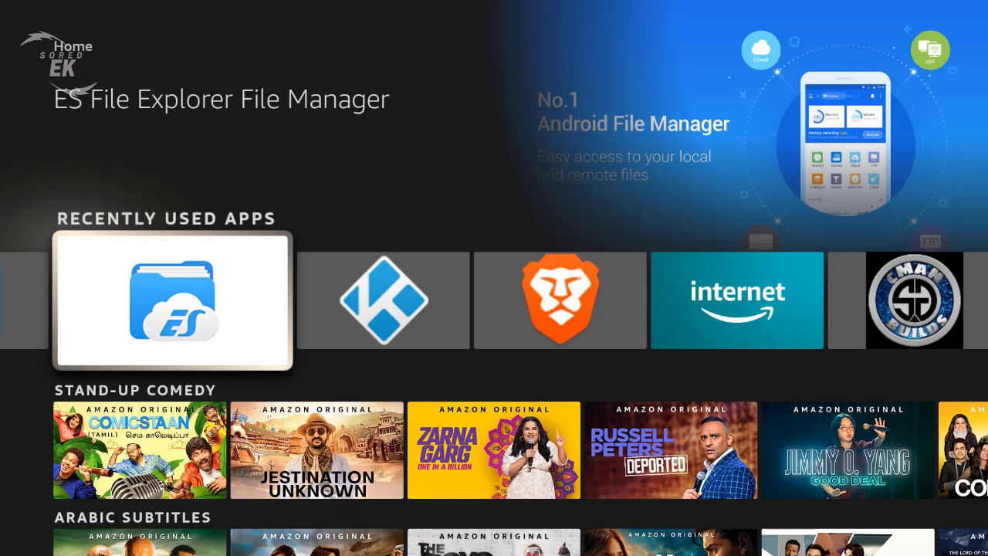
pyautogui.press('Right')
pyautogui.press('Left')
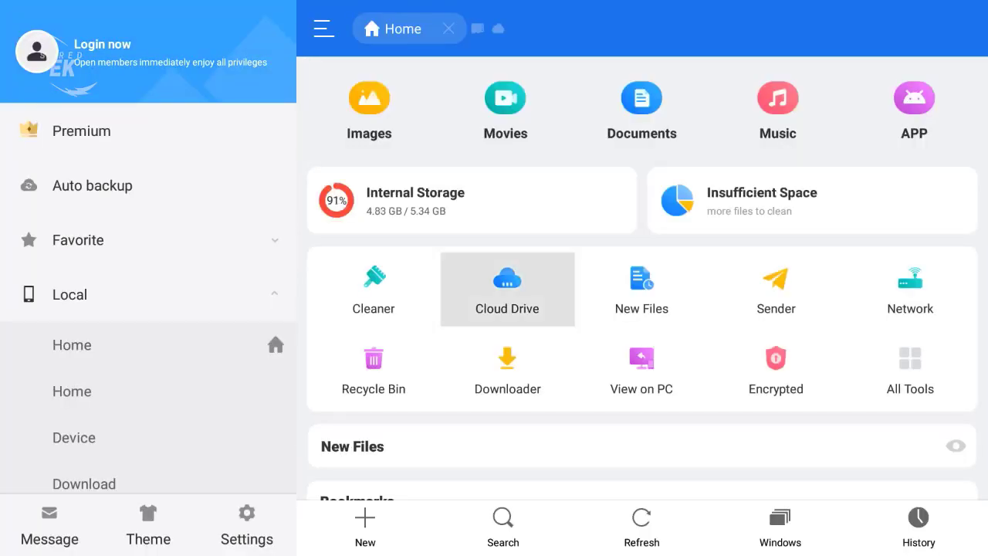
# - Open the Device location under Local in ES File Explorer
pyautogui.press('Down')
pyautogui.press('Left')
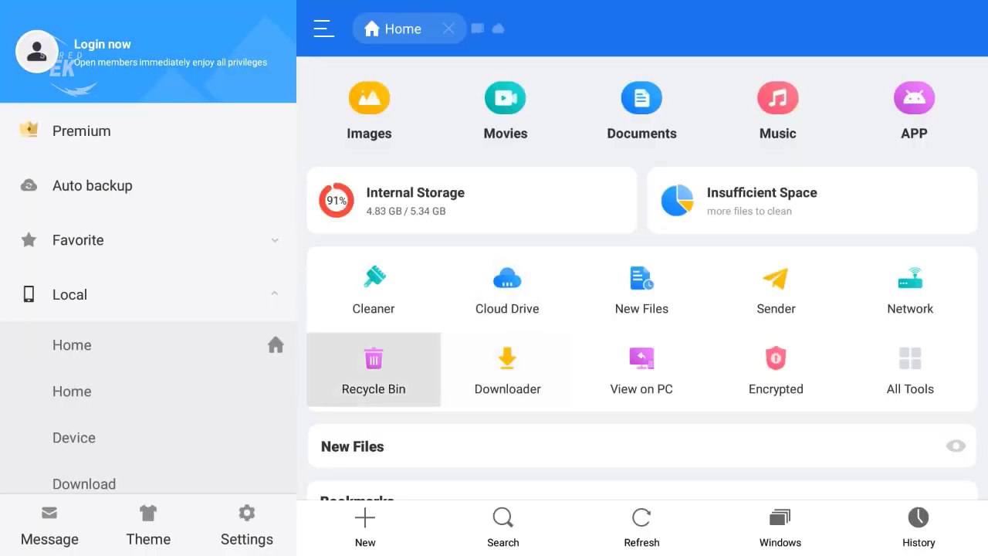
pyautogui.press('Left')
pyautogui.press('Up')
pyautogui.press('Down')
pyautogui.press('Down')
pyautogui.press('Return')
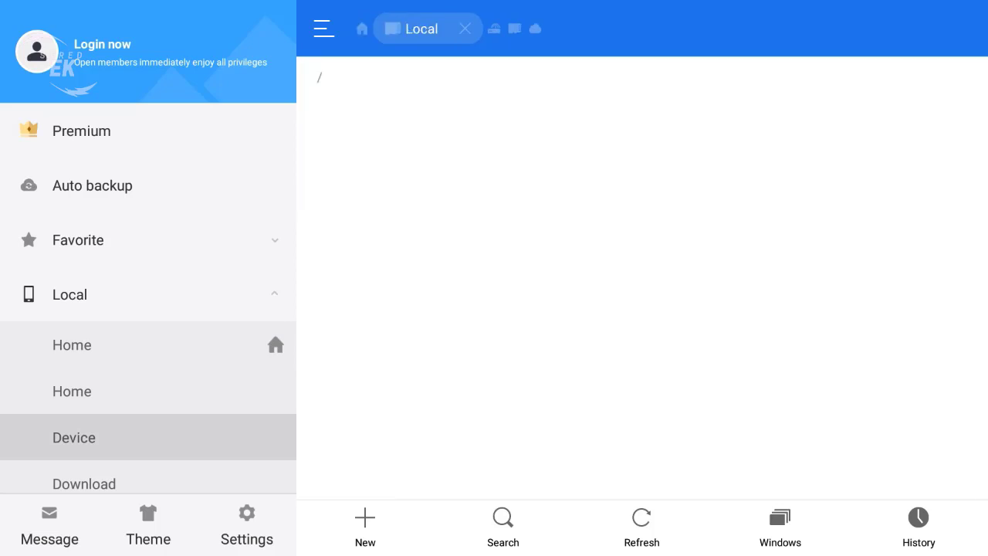
# - Open the Internal Storage location under Local
pyautogui.press('Down')
pyautogui.press('Left')
pyautogui.press('Left')
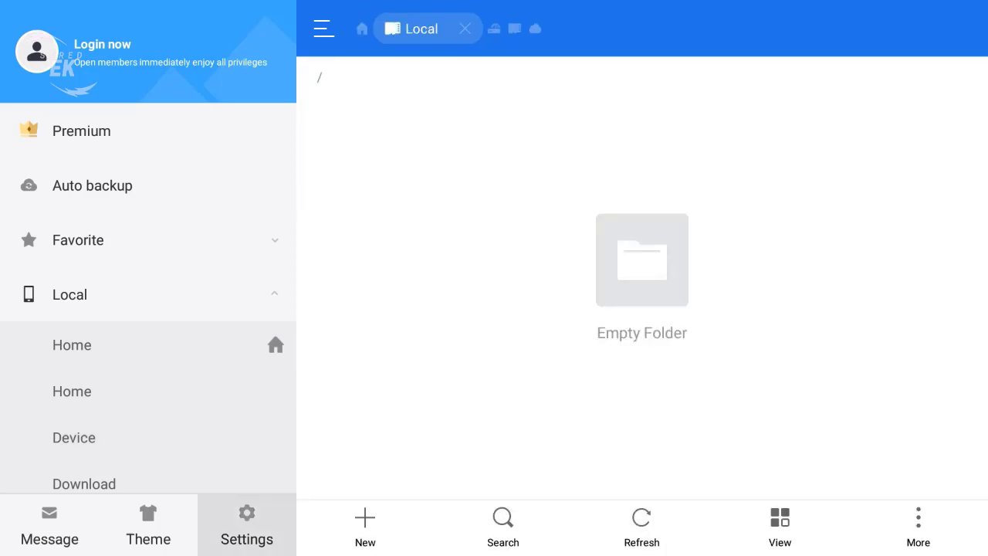
pyautogui.press('Up')
pyautogui.press('Left')
pyautogui.press('Left')
pyautogui.press('Down')
pyautogui.press('Down')
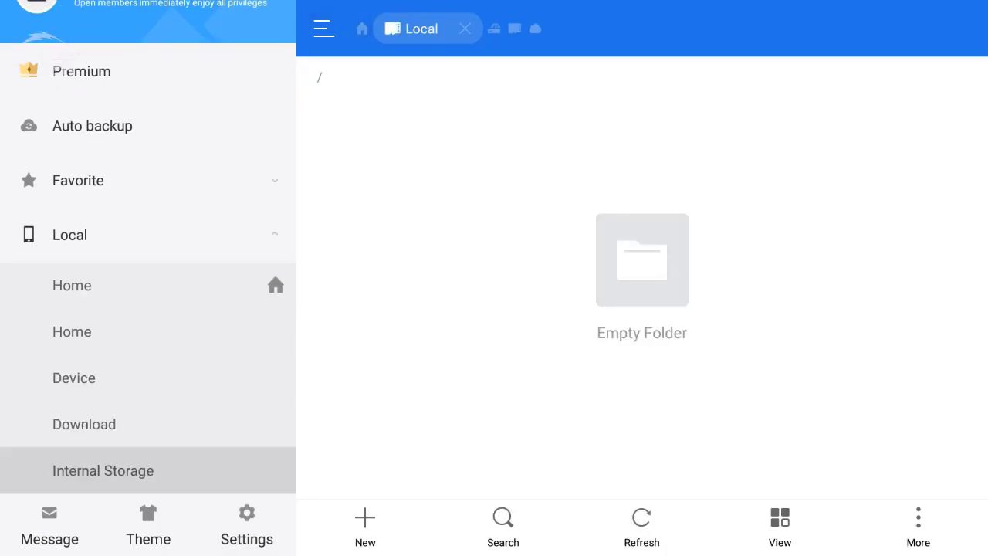
pyautogui.press('Up')
pyautogui.press('Up')
pyautogui.press('Up')
pyautogui.press('Up')
pyautogui.press('Down')
pyautogui.press('Down')
pyautogui.press('Down')
pyautogui.press('Down')
pyautogui.press('Down')
pyautogui.press('Up')
pyautogui.press('Return')
# - Look through the folders in internal storage, from Download down to Pictures
pyautogui.press('Right')
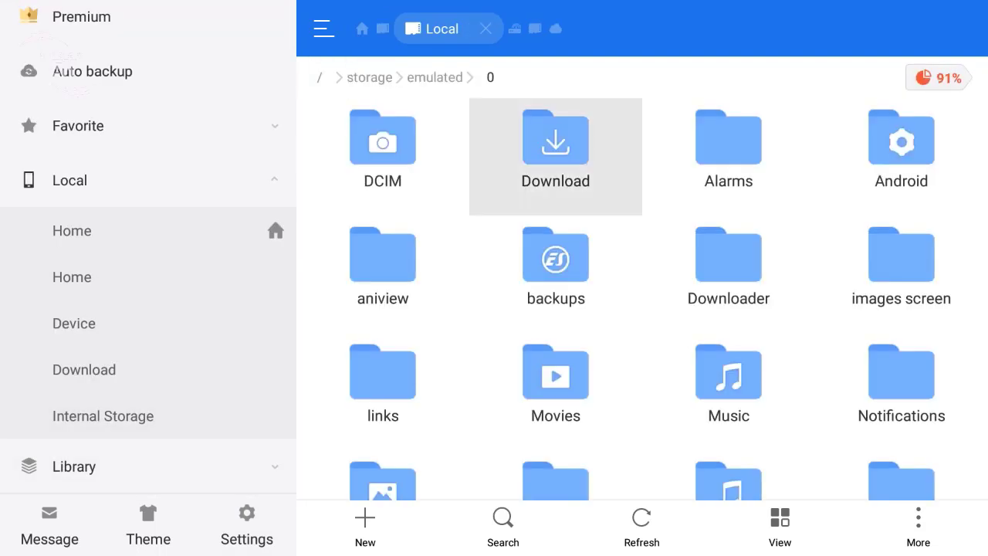
pyautogui.press('Right')
pyautogui.press('Down')
pyautogui.press('Right')
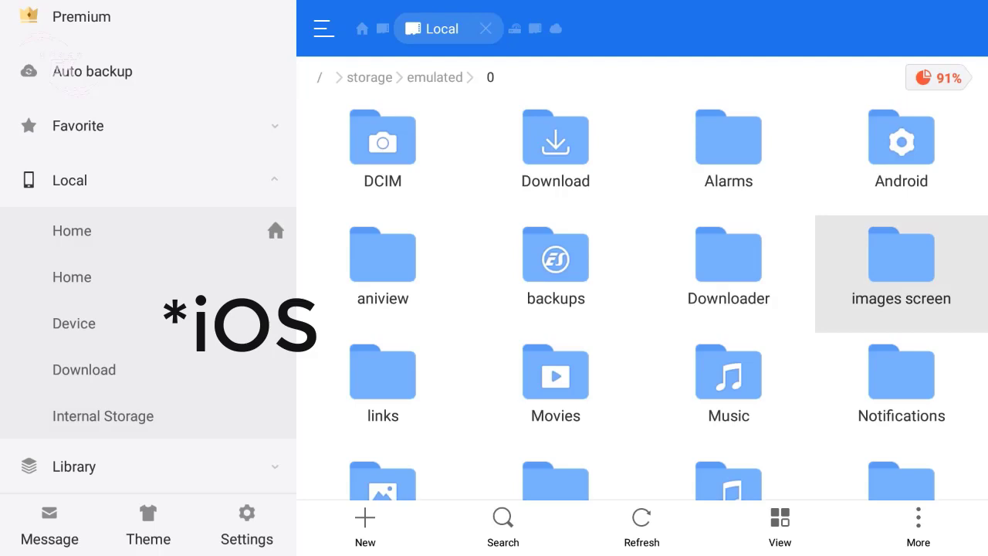
pyautogui.press('Down')
pyautogui.press('Left')
pyautogui.press('Left')
pyautogui.press('Left')
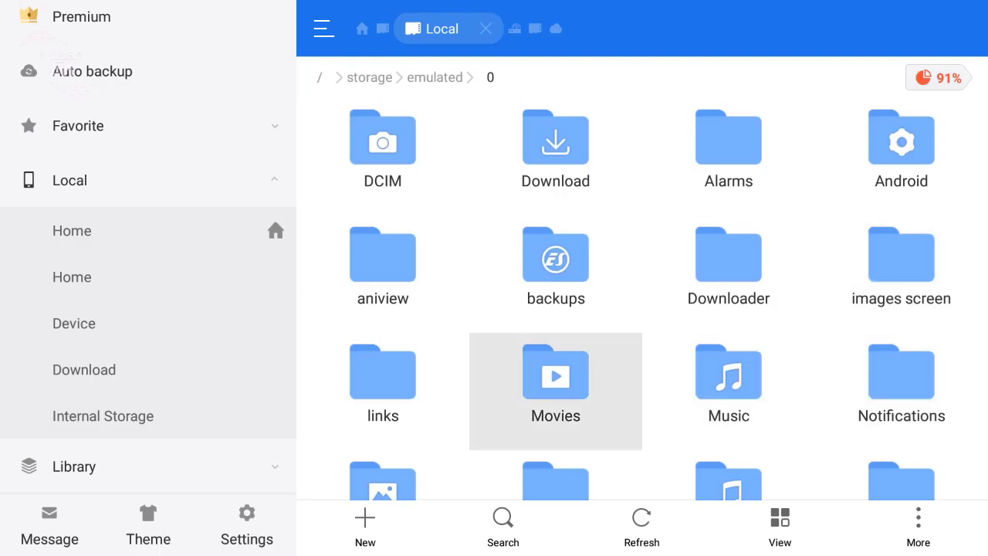
pyautogui.press('Up')
pyautogui.press('Down')
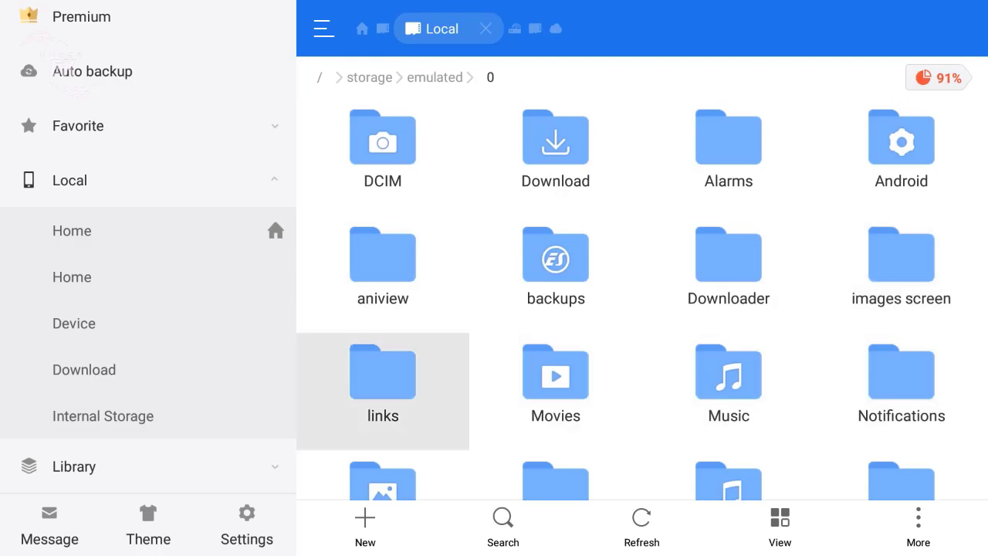
pyautogui.press('Down')
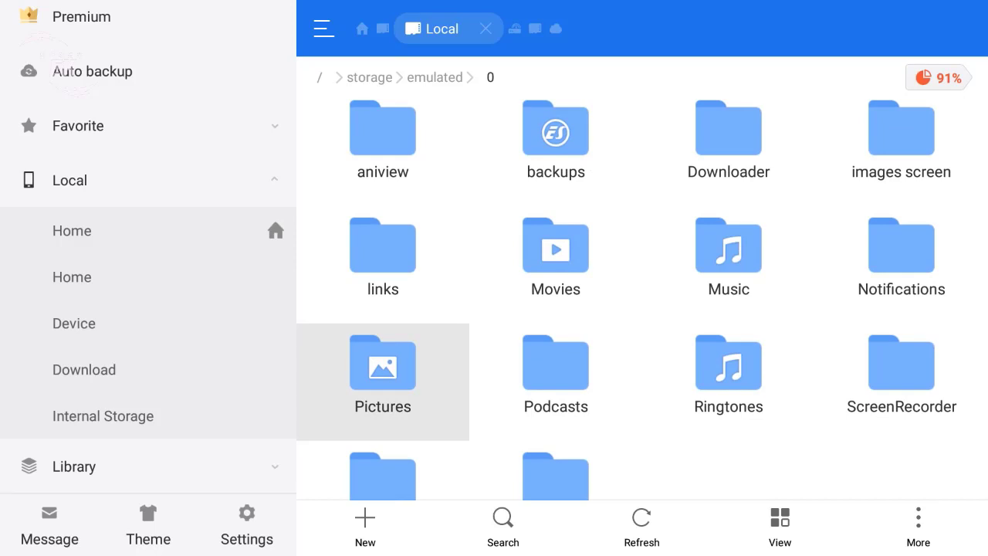
# - Return to the ES File Explorer home page, open View on PC and turn on the service
pyautogui.press('Escape')
pyautogui.press('Right')
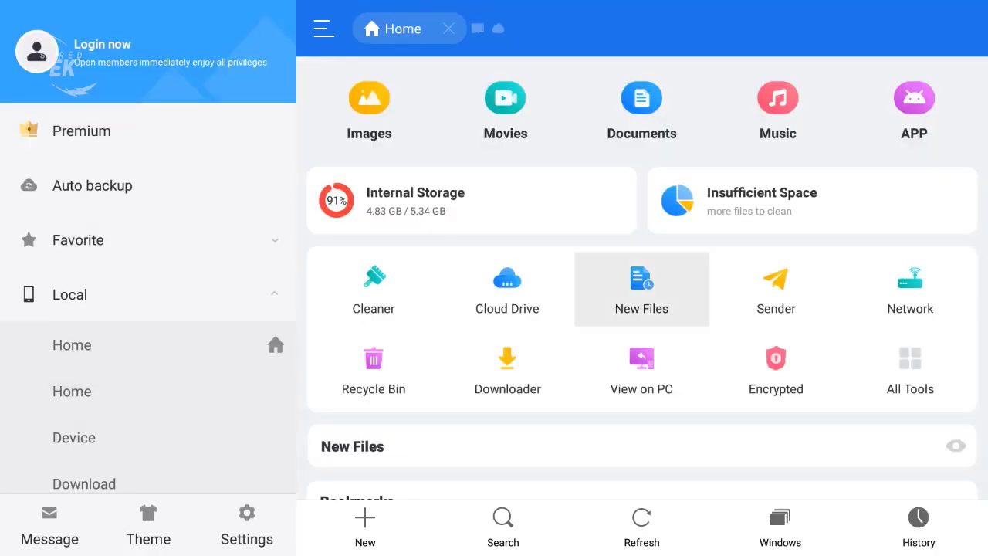
pyautogui.press('Down')
pyautogui.press('Return')
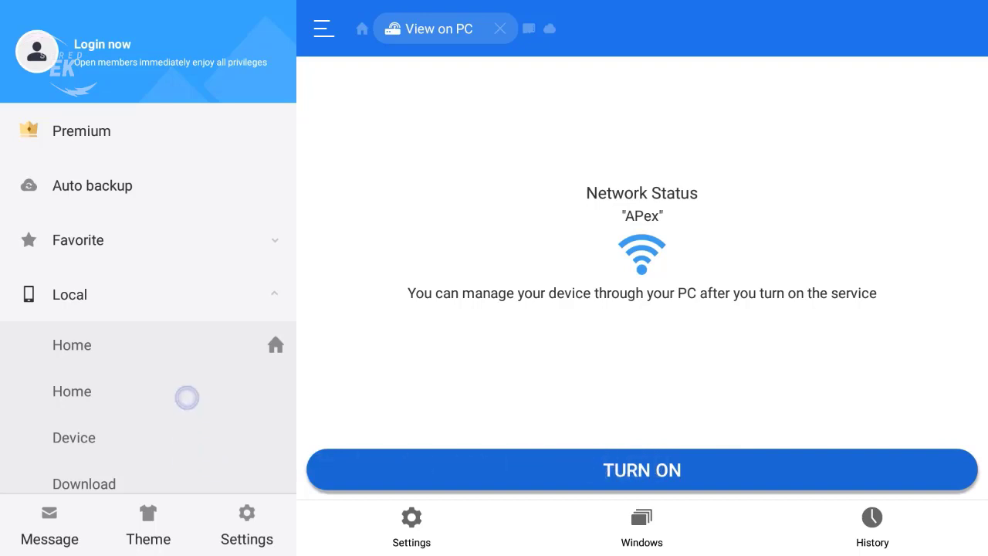
pyautogui.click(188, 353)
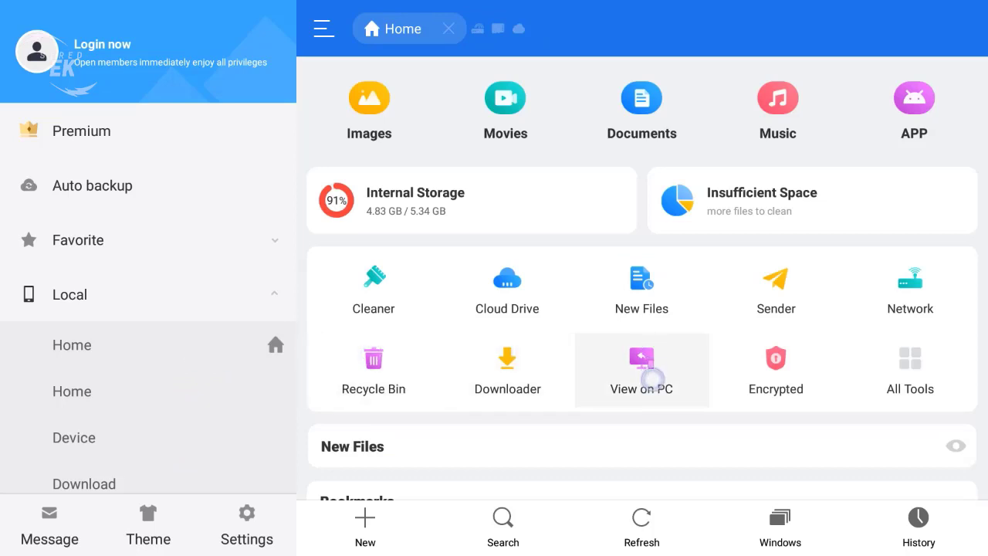
pyautogui.click(652, 379)
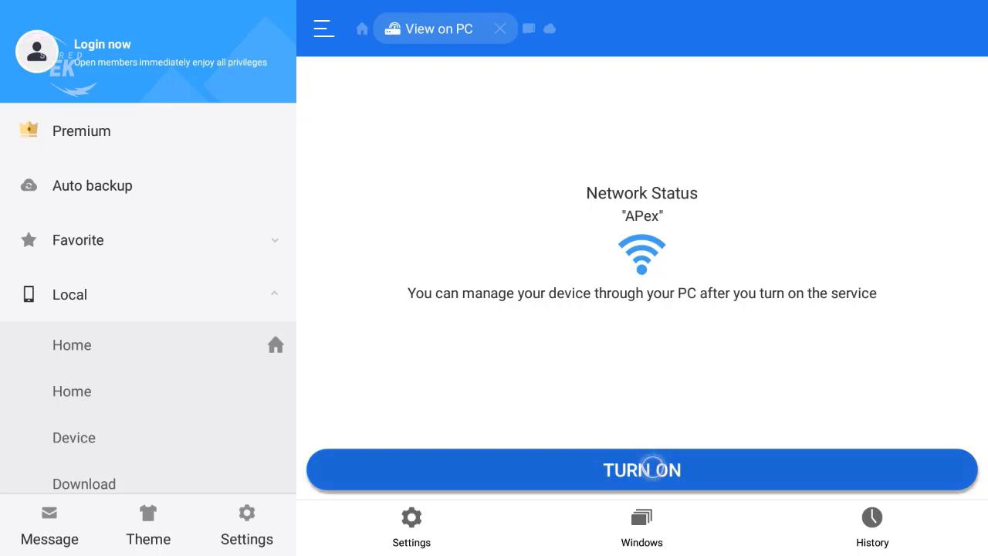
pyautogui.click(642, 469)
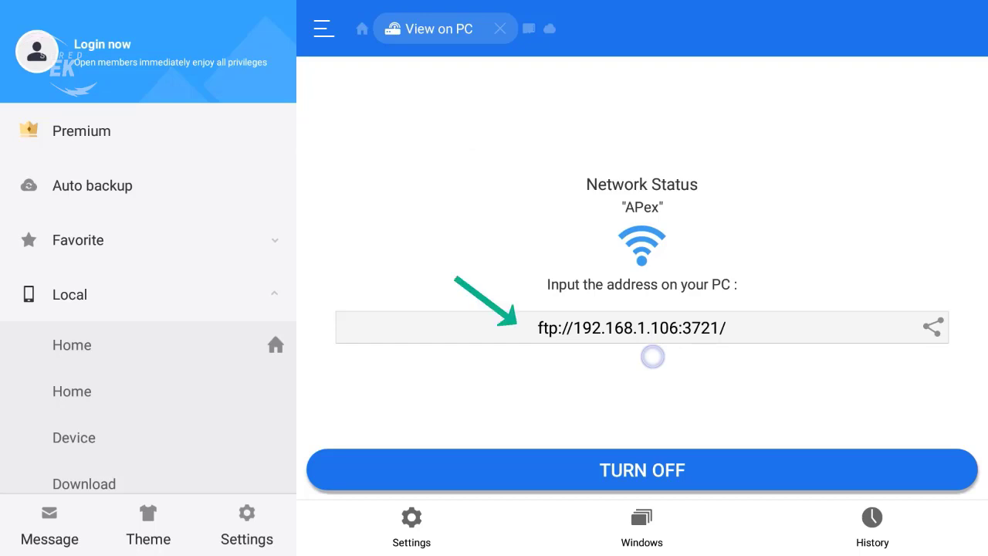
pyautogui.press('Down')
pyautogui.press('Down')
pyautogui.press('Down')
pyautogui.press('Down')
pyautogui.press('Down')
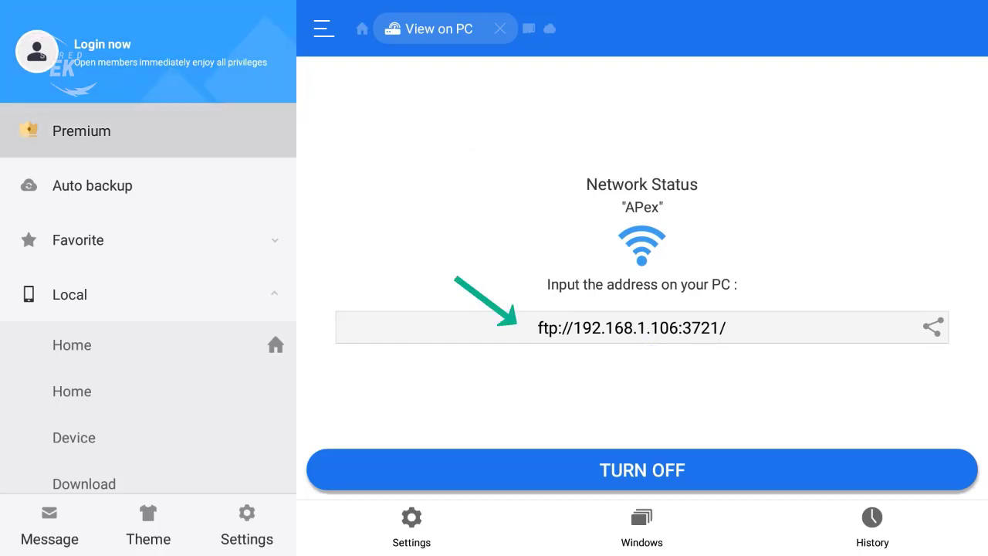
pyautogui.press('Return')
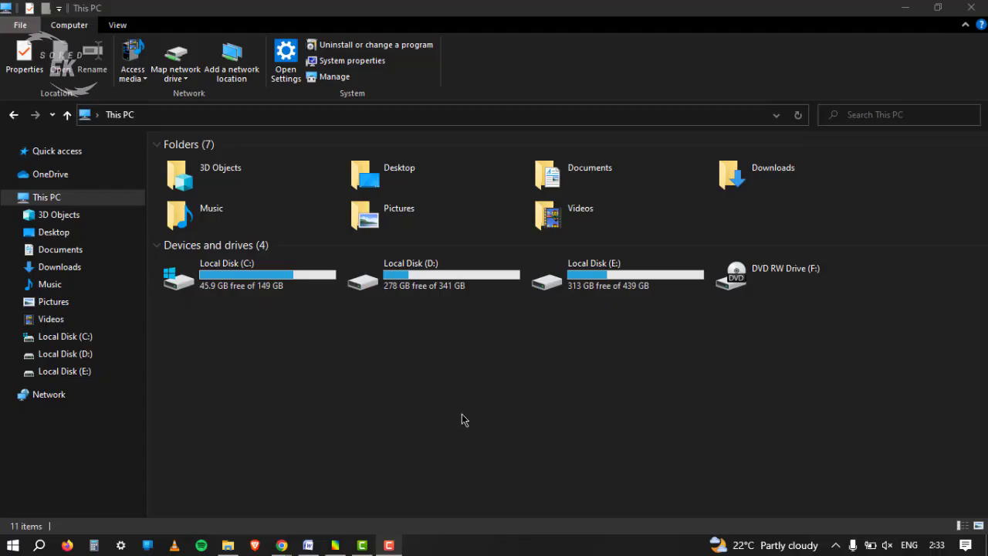
# - Switch to Windows File Explorer on the PC and open the FTP address ftp://192.168.1.106:3721/
pyautogui.click(463, 420)
pyautogui.click(346, 122)
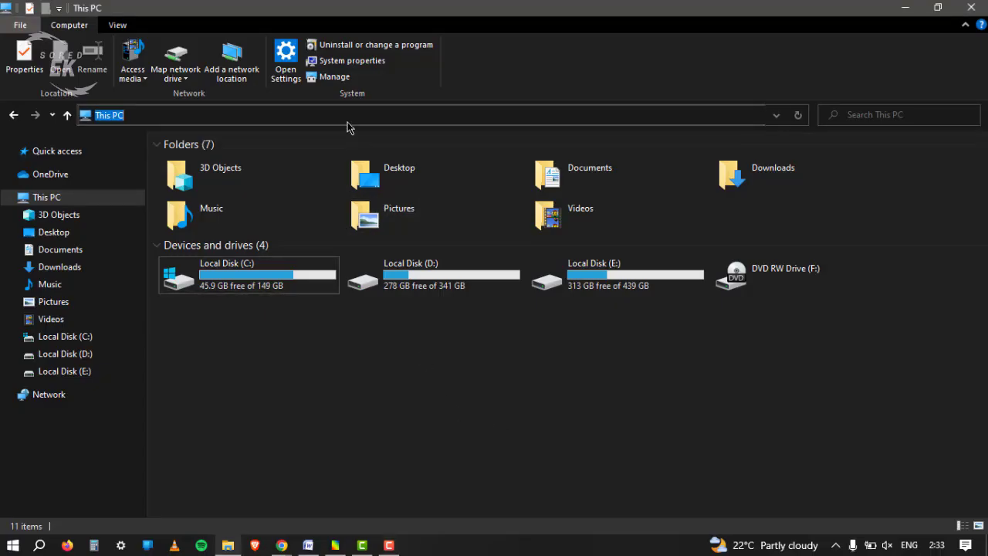
pyautogui.write('ftp')
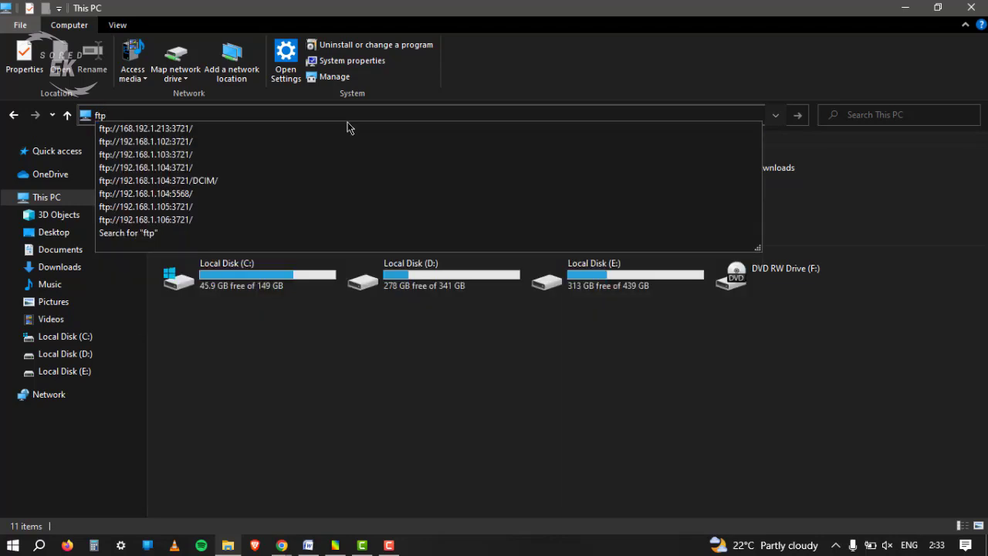
pyautogui.press('Down')
pyautogui.press('Down')
pyautogui.press('Down')
pyautogui.press('Down')
pyautogui.press('Down')
pyautogui.press('Down')
pyautogui.press('Down')
pyautogui.press('Down')
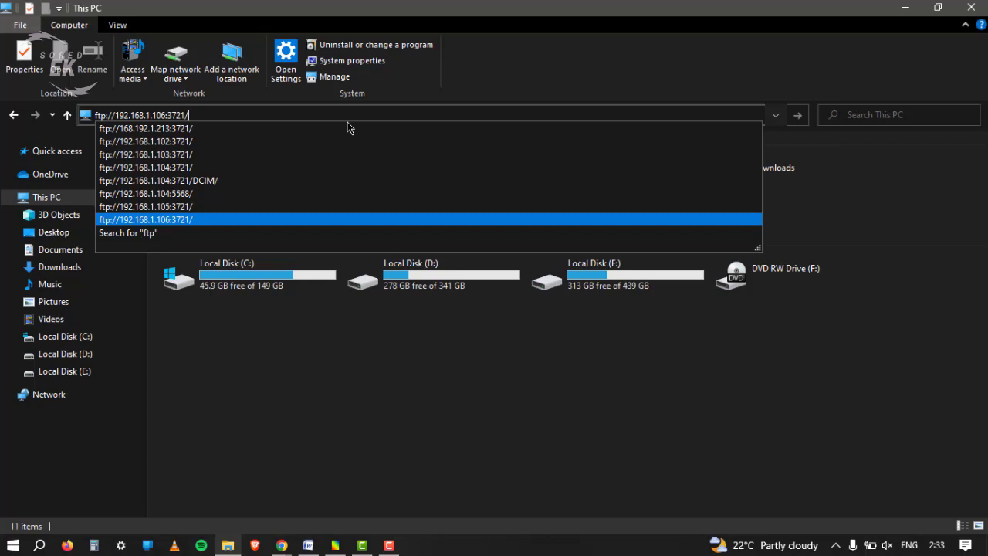
pyautogui.press('Return')
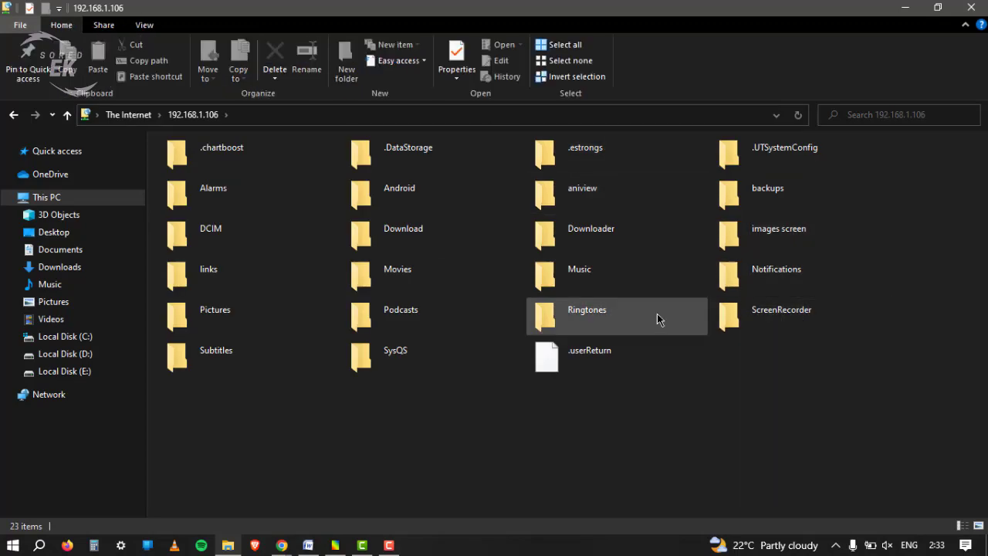
# - Look inside the Downloader folder on the FTP device and return to the device's root folder
pyautogui.doubleClick(573, 247)
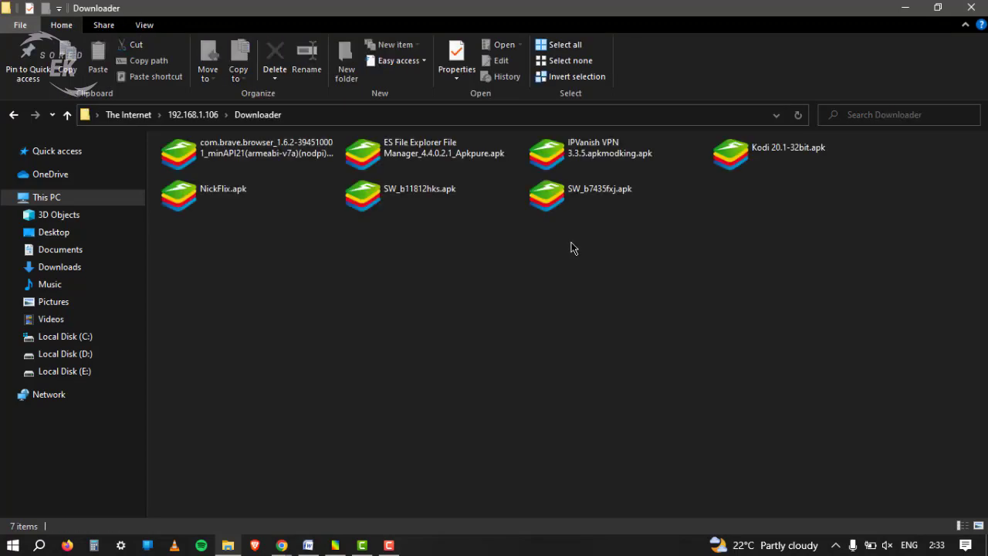
pyautogui.hotkey('alt', 'Left')
# - Copy 2023_06_17_02_15_31.mp4 from the device's ScreenRecorder folder into the PC's Videos folder
pyautogui.doubleClick(788, 324)
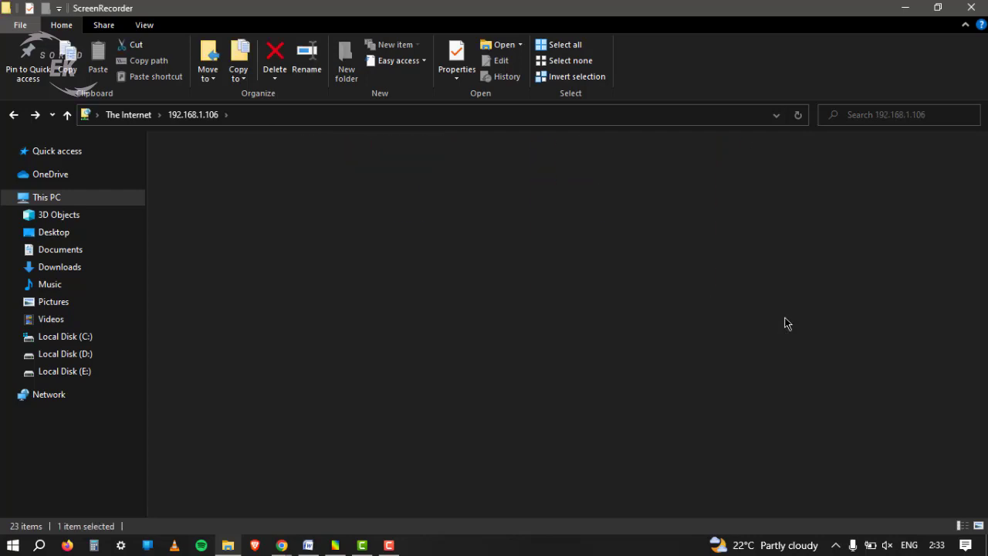
pyautogui.rightClick(252, 152)
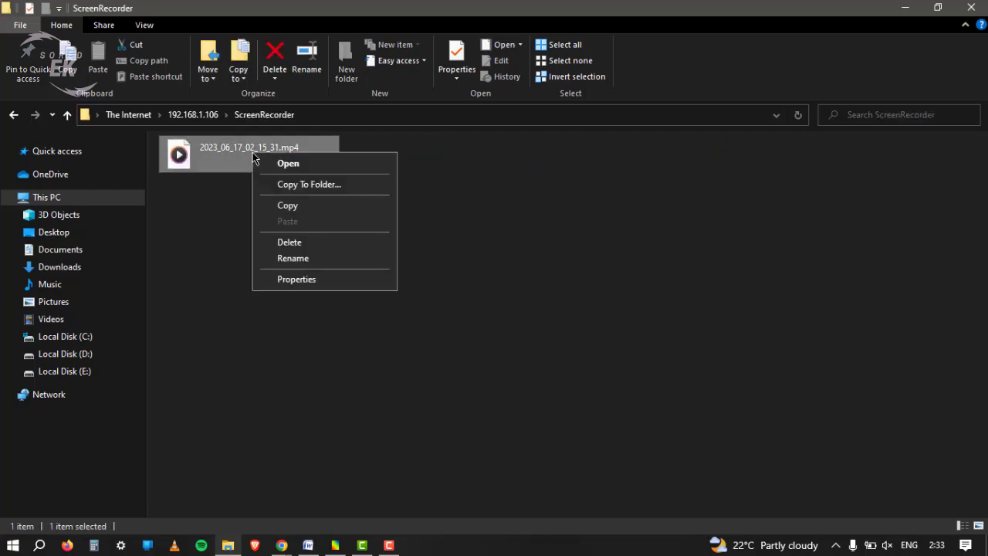
pyautogui.click(294, 207)
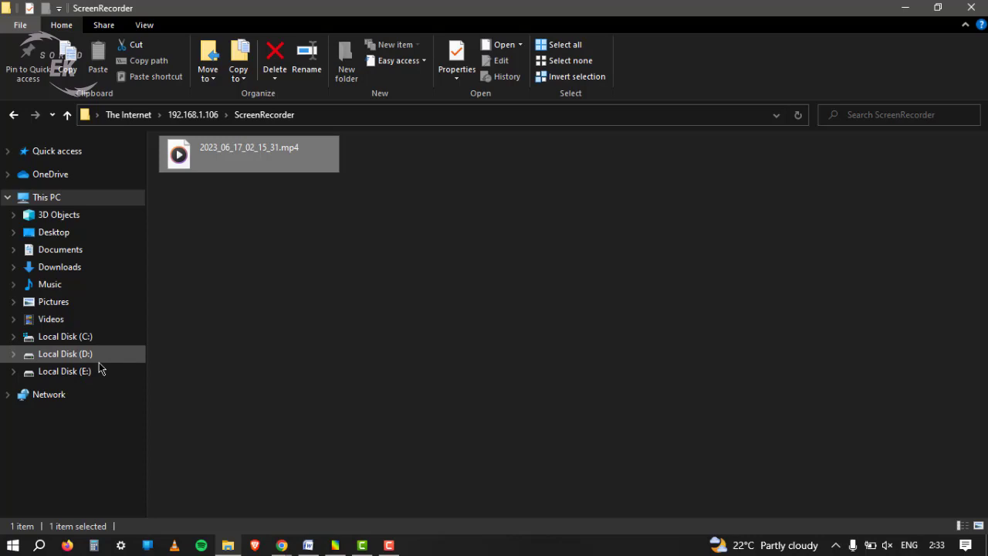
pyautogui.click(79, 319)
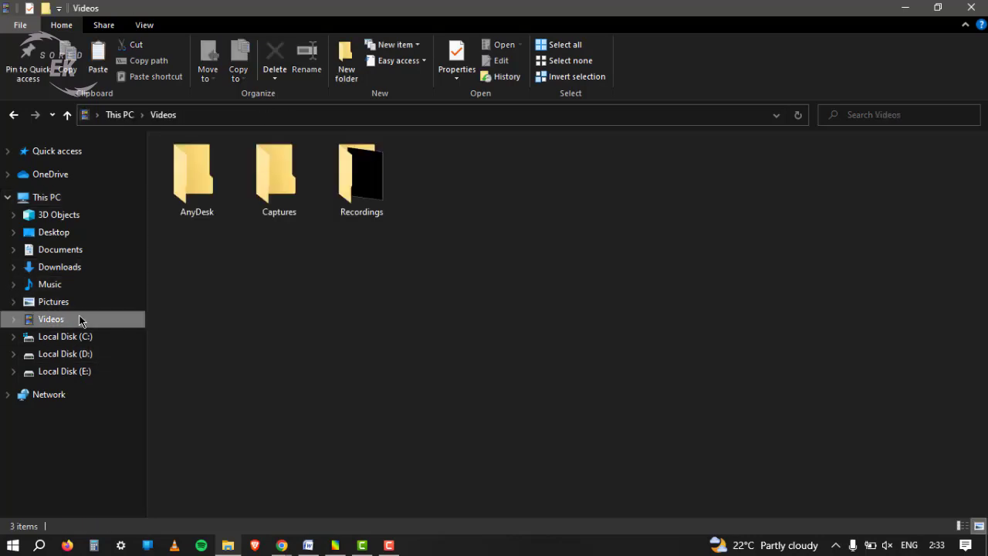
pyautogui.rightClick(440, 266)
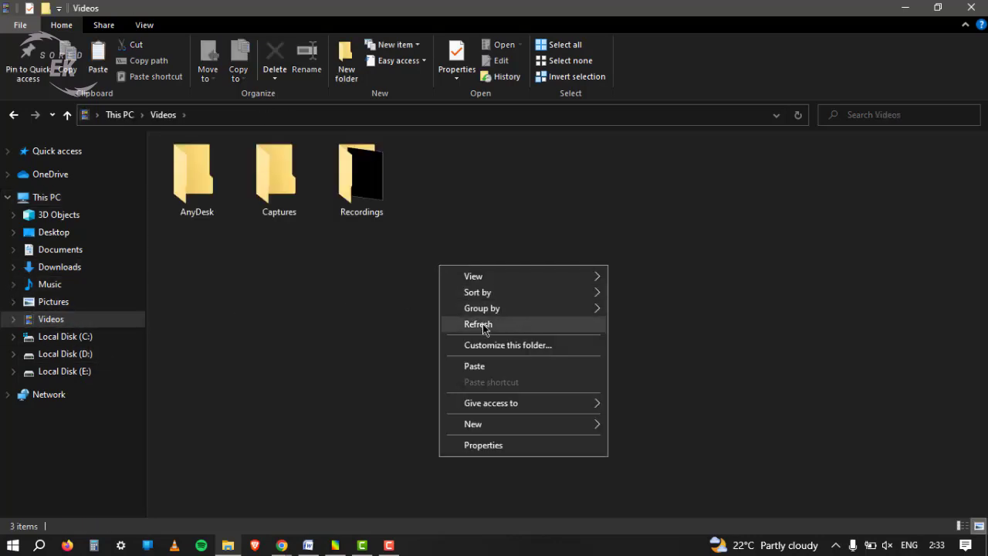
pyautogui.click(475, 368)
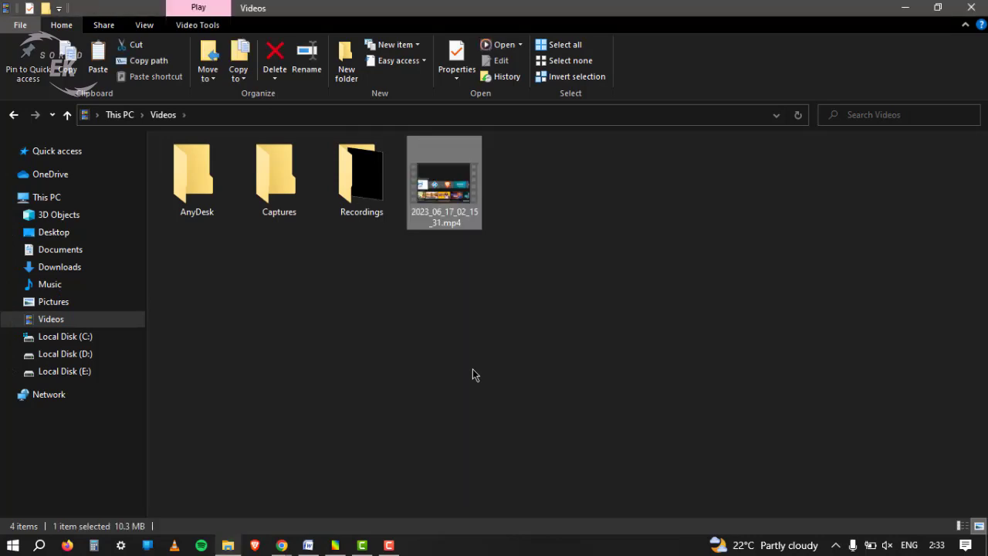
pyautogui.click(451, 247)
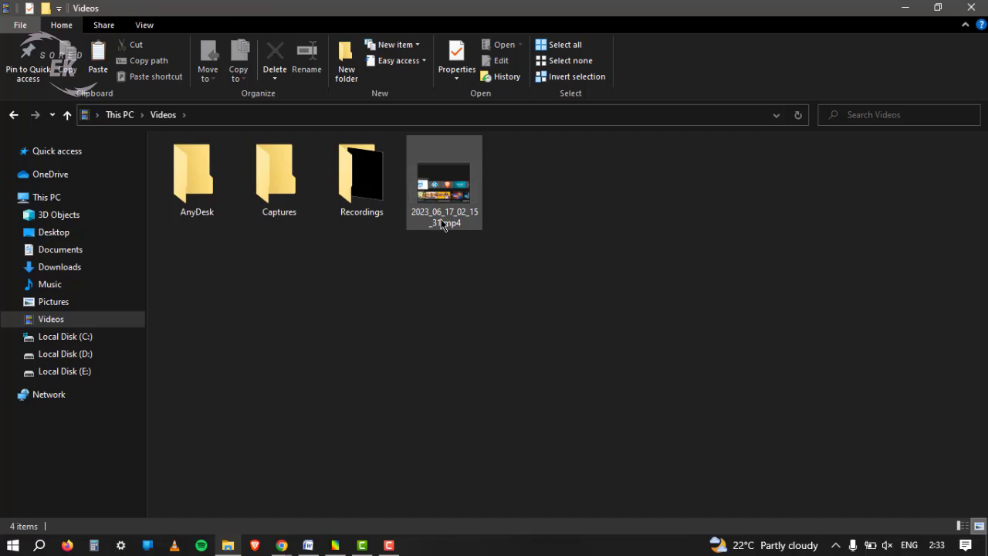